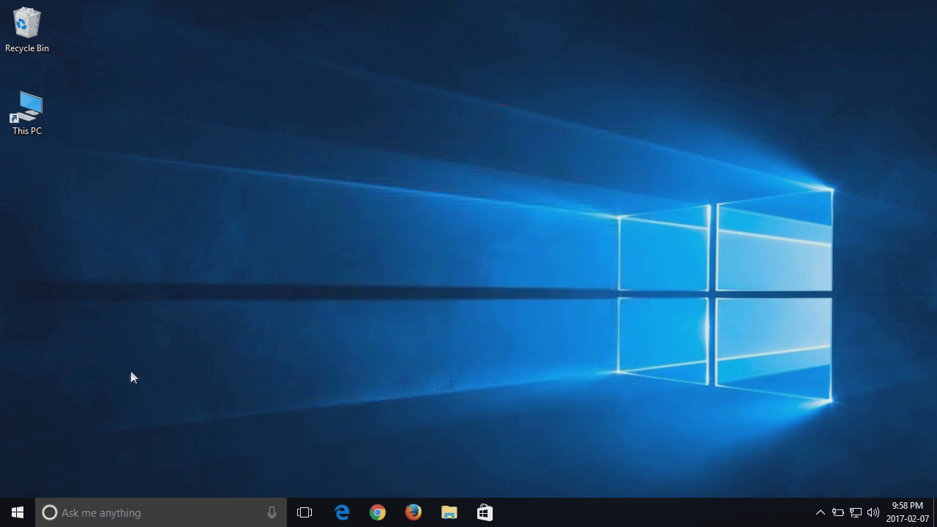
Open Notepad and enter the VBScript that reads DigitalProductId from the registry and decodes it with a ConvertToKey function.
{"action": "left_click", "coordinate": [129, 509]}
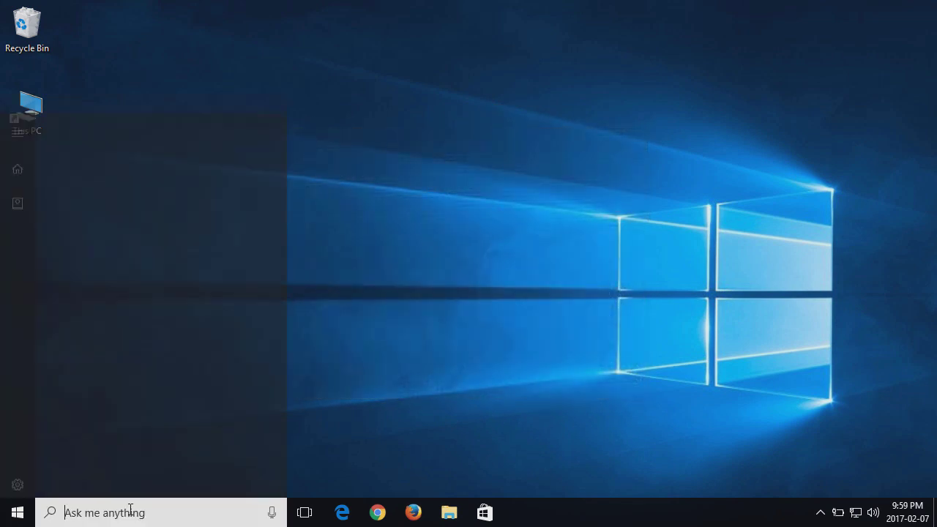
{"action": "type", "text": "notepad"}
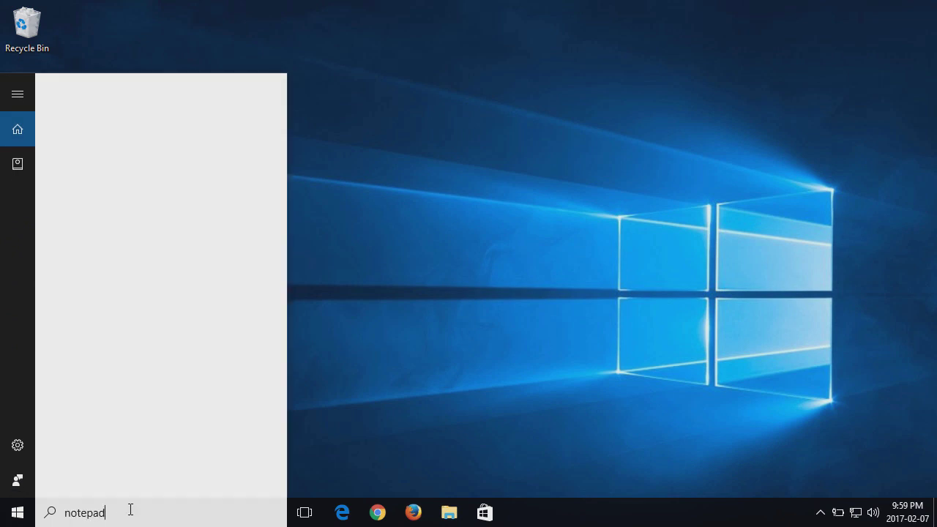
{"action": "key", "text": "Return"}
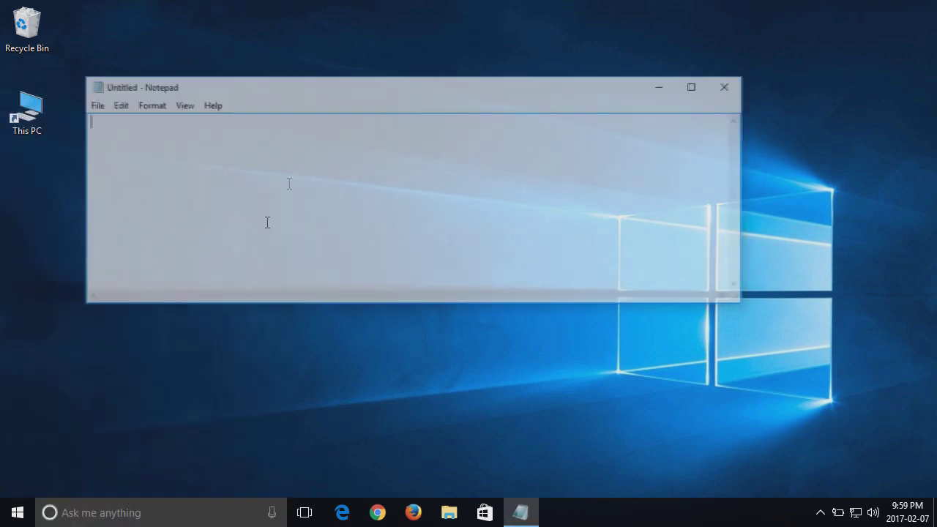
{"action": "type", "text": "Set WshShell = CreateObject(\"WScript.Shell\") MsgBox ConvertToKey(WshShell.RegRead(\"HKLM\\SOFTWARE\\Microsoft\\Windows NT\\CurrentVersion\\DigitalProductId\"))  Function ConvertToKey(Key) Const KeyOffset = 52 i = 28 Chars = \"BCDFGHJKMPQRTVWXY2346789\" Do Cur = 0 x = 14 Do Cur = Cur * 256 Cur = Key(x + KeyOffset) + Cur Key(x + KeyOffset) = (Cur \\ 24) And 255 Cur = Cur Mod 24 x = x -1 Loop While x >= 0 i = i -1 KeyOutput = Mid(Chars, Cur + 1, 1) & KeyOutput If (((29 - i) Mod 6) = 0) And (i <> -1) Then i = i -1 KeyOutput = \"-\" & KeyOutput End If Loop While i >= 0 ConvertToKey = KeyOutput End Function"}
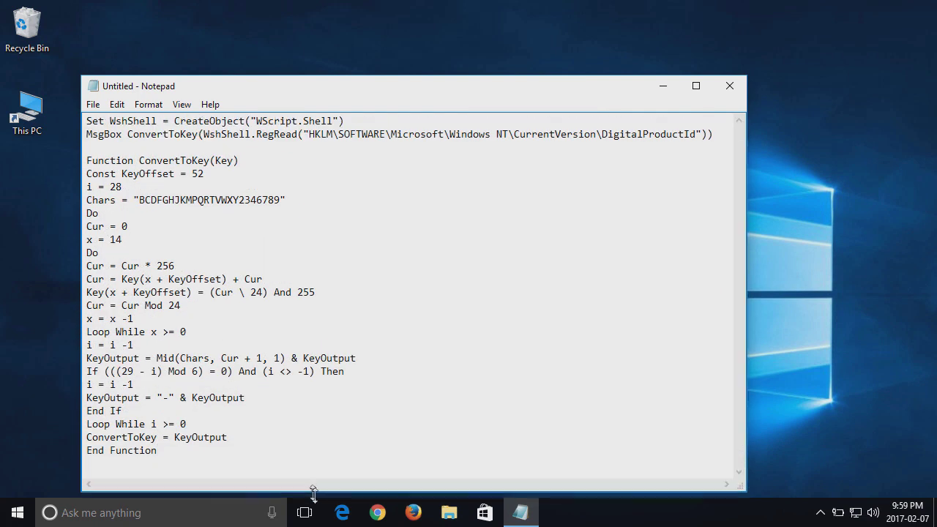
Save the script to the desktop as a VBScript file named grabkey and close Notepad.
{"action": "left_click", "coordinate": [93, 104]}
{"action": "left_click", "coordinate": [125, 170]}
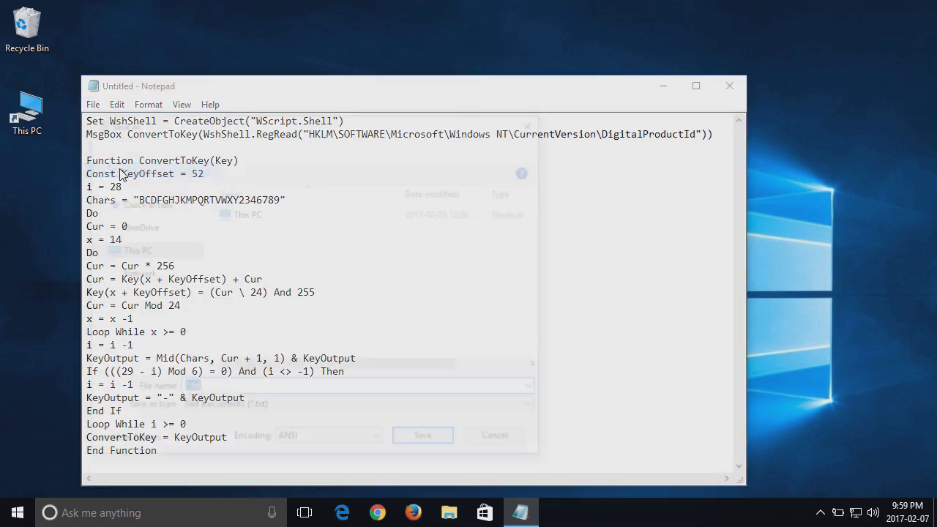
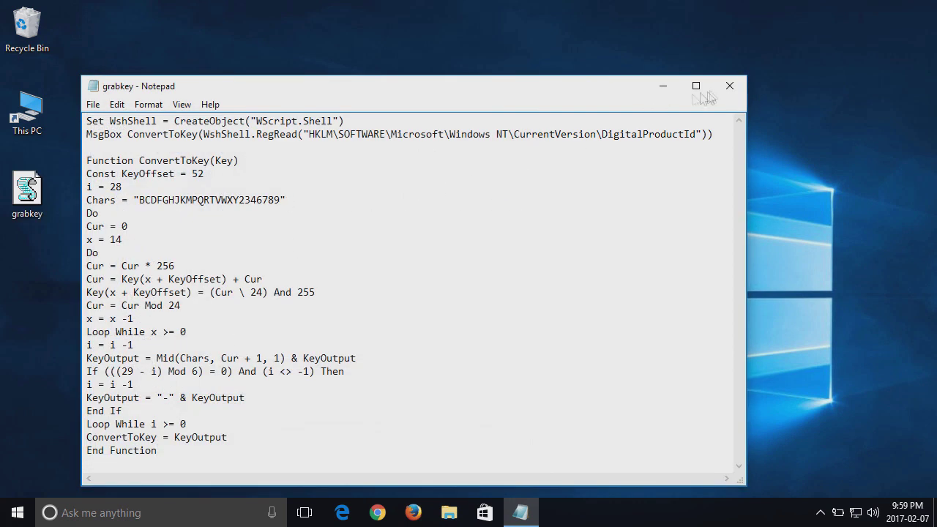
{"action": "left_click", "coordinate": [740, 86]}
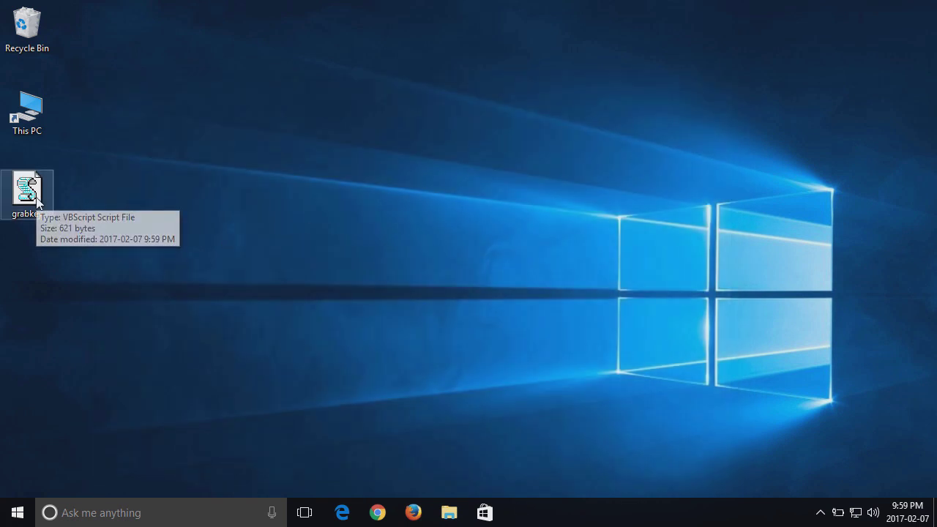
Run the grabkey script from the desktop to display the Windows product key, and dismiss its message box.
{"action": "double_click", "coordinate": [36, 197]}
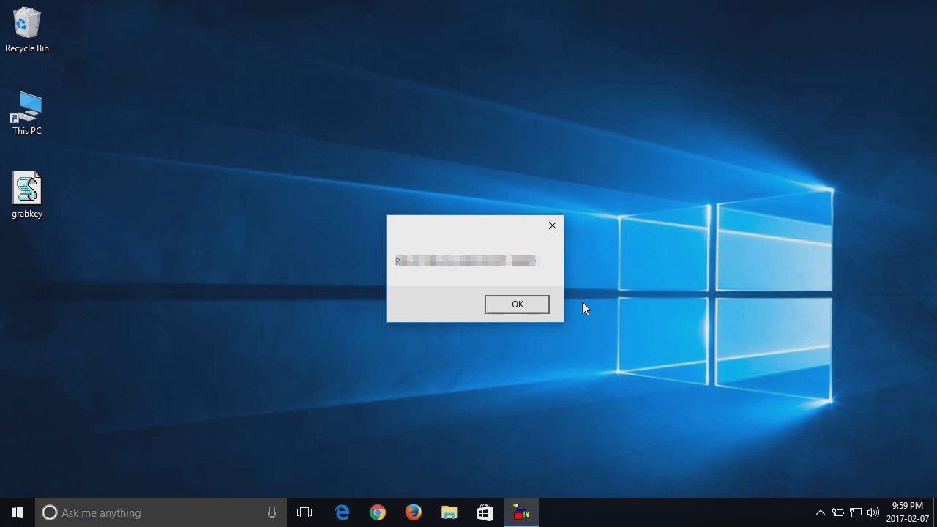
{"action": "left_click", "coordinate": [538, 309]}
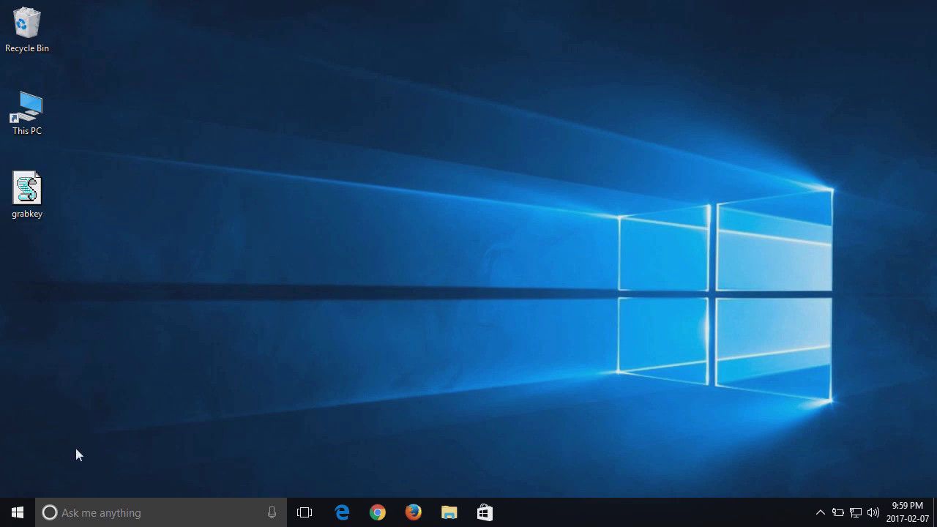
Run (Get-WmiObject -query 'select * from SoftwareLicensingService').OA3xOriginalProductKey in Windows PowerShell, check the output line, and close the window.
{"action": "left_click", "coordinate": [83, 510]}
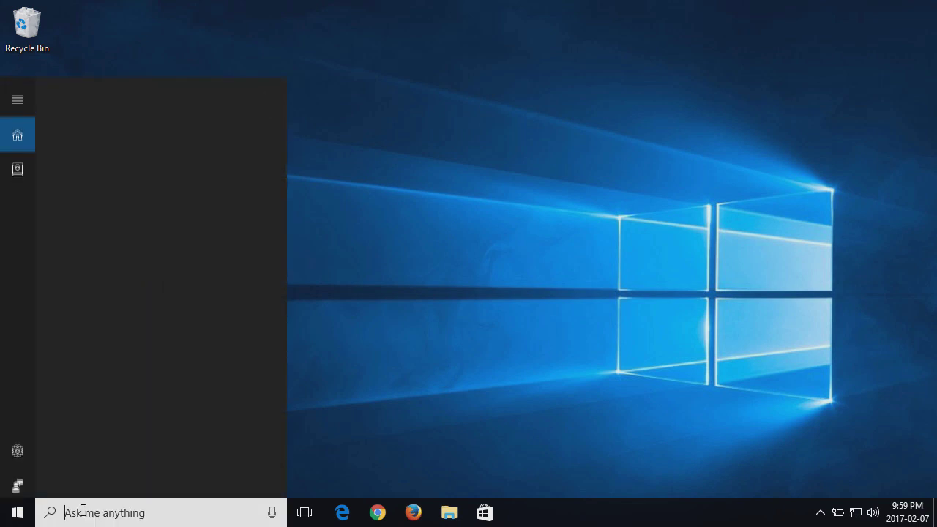
{"action": "type", "text": "powershell"}
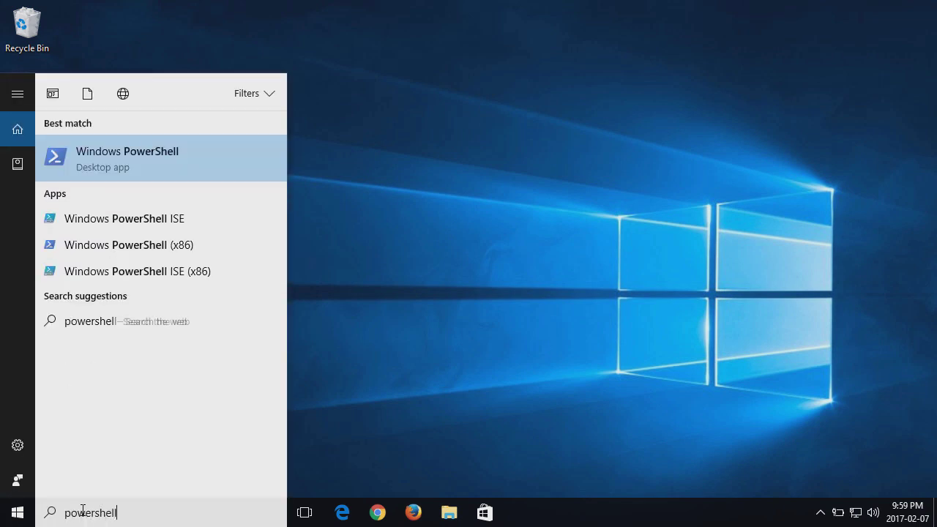
{"action": "key", "text": "Return"}
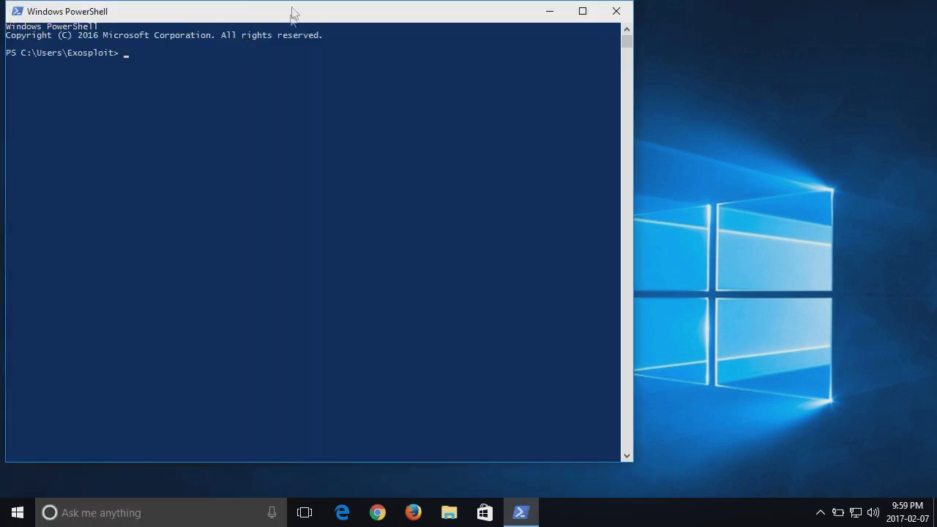
{"action": "left_click_drag", "start_coordinate": [295, 16], "coordinate": [358, 27]}
{"action": "right_click", "coordinate": [249, 73]}
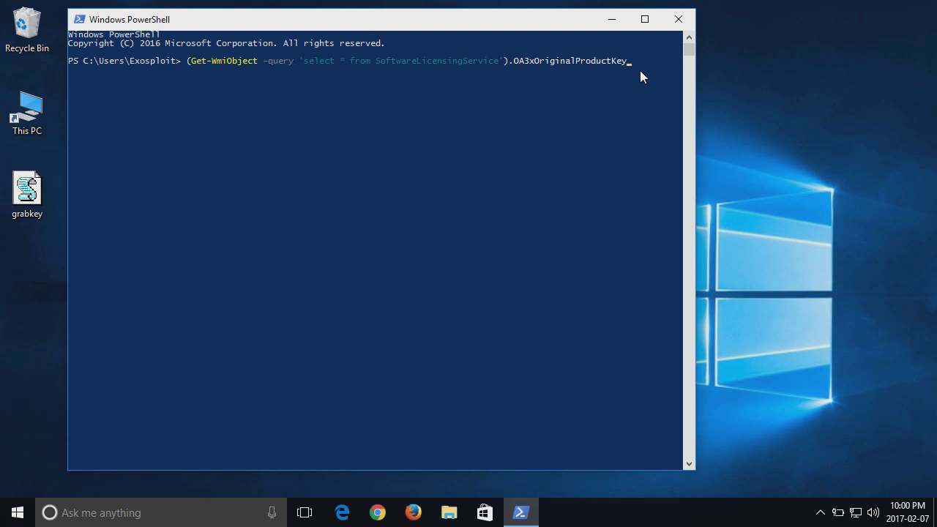
{"action": "key", "text": "Return"}
{"action": "left_click_drag", "start_coordinate": [69, 69], "coordinate": [162, 69]}
{"action": "left_click", "coordinate": [210, 64]}
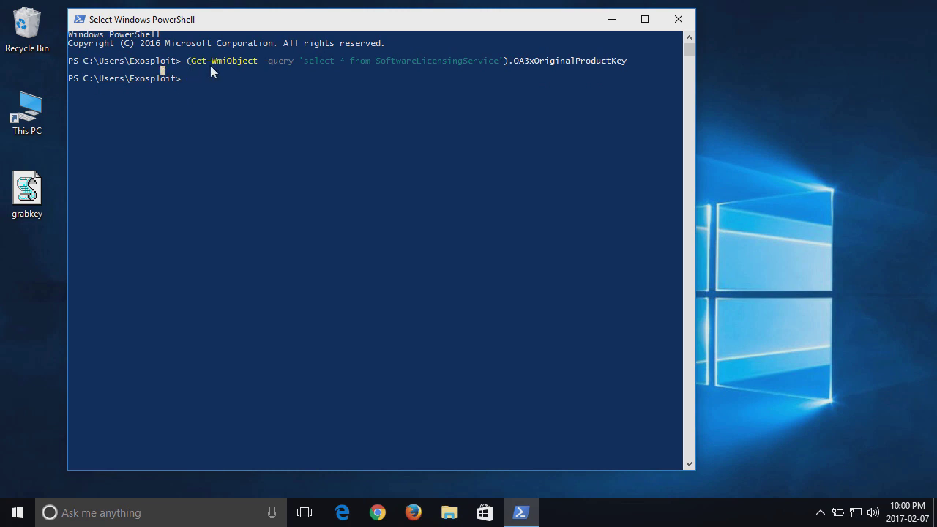
{"action": "left_click", "coordinate": [678, 19]}
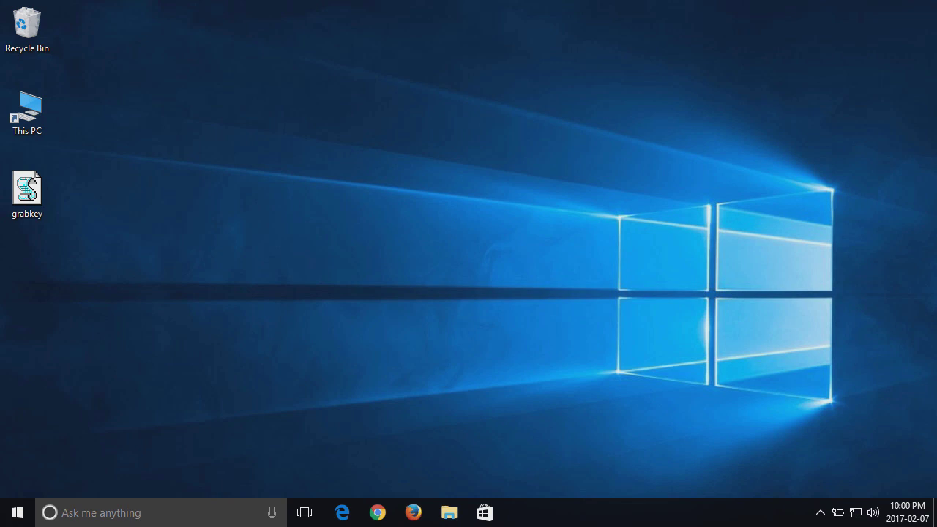
Search the web for produkey in Microsoft Edge and go to the download links on NirSoft's ProduKey page.
{"action": "left_click", "coordinate": [348, 509]}
{"action": "type", "text": "produkey"}
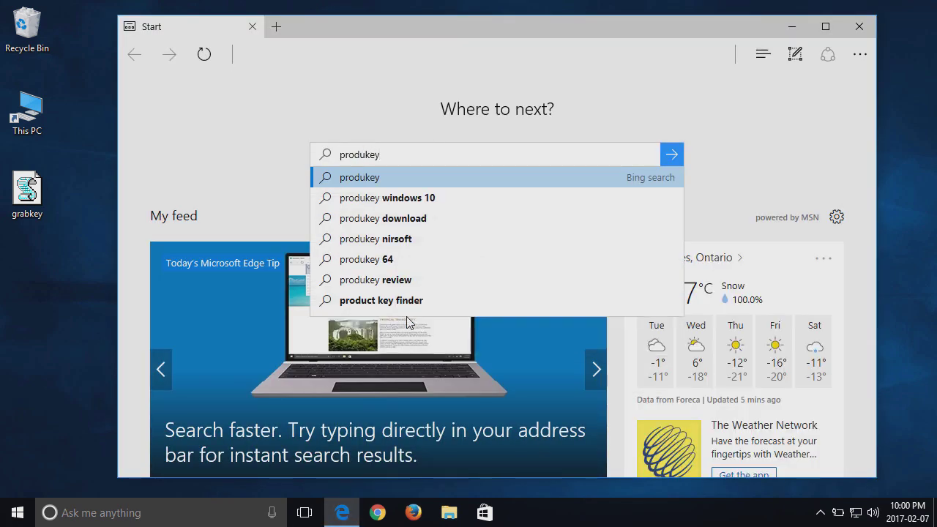
{"action": "key", "text": "Return"}
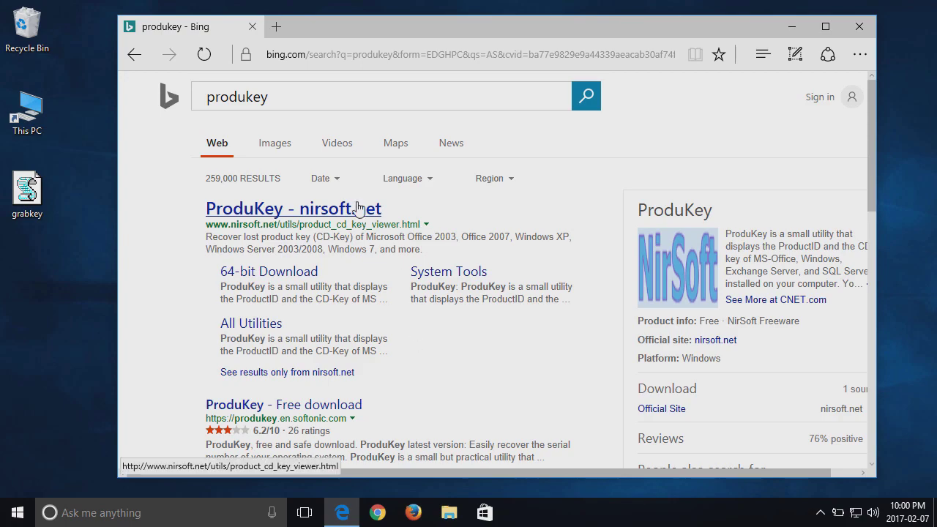
{"action": "left_click", "coordinate": [357, 210]}
{"action": "scroll", "coordinate": [483, 205], "scroll_direction": "down", "scroll_amount": 8}
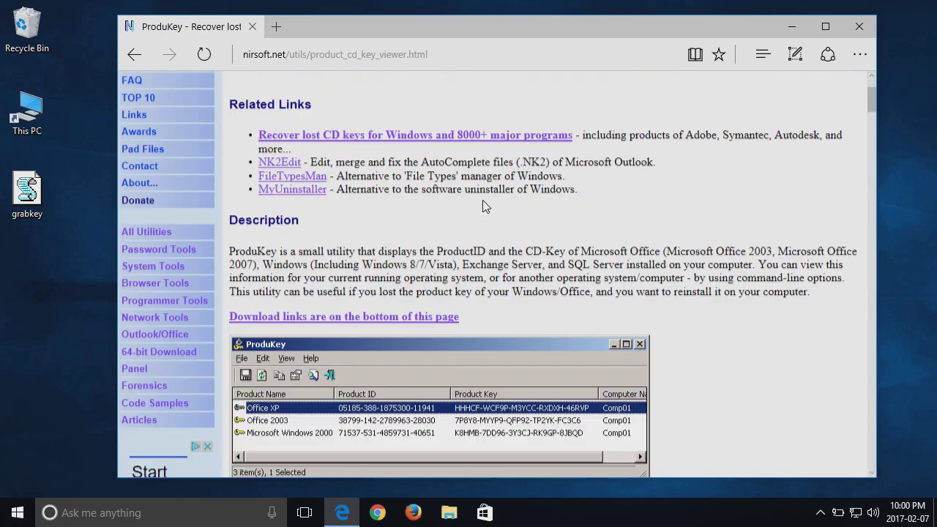
{"action": "scroll", "coordinate": [483, 206], "scroll_direction": "up", "scroll_amount": 5}
{"action": "left_click", "coordinate": [399, 264]}
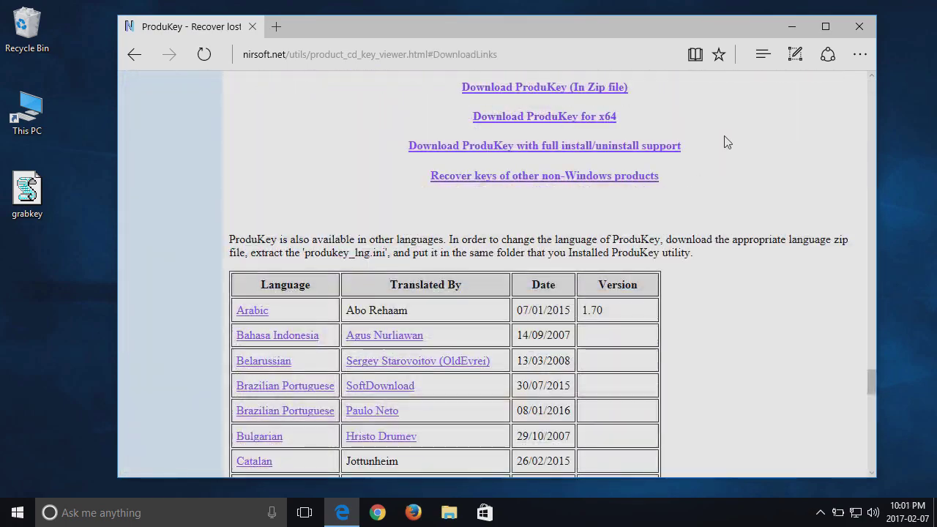
Download ProduKey for x64 and extract ProduKey.exe from produkey-x64.zip onto the desktop, closing the browser.
{"action": "left_click", "coordinate": [601, 118]}
{"action": "left_click", "coordinate": [605, 458]}
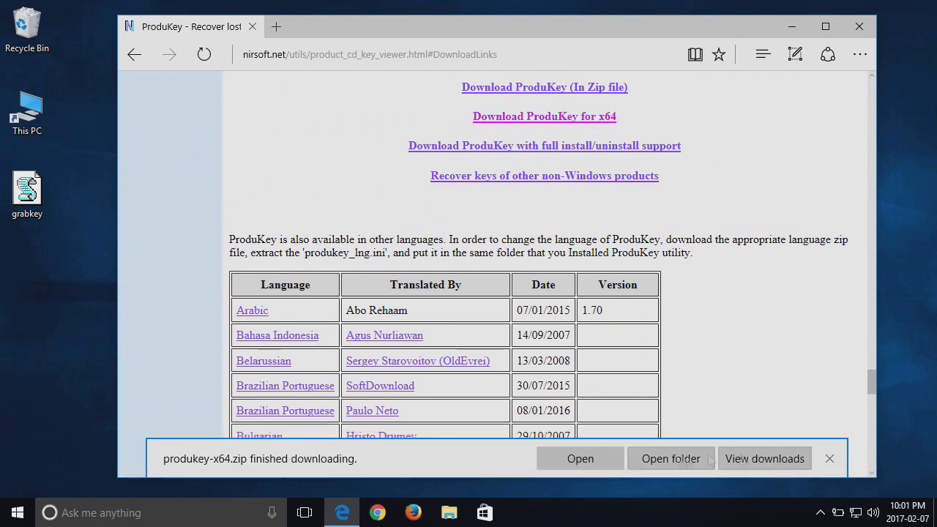
{"action": "left_click", "coordinate": [579, 455]}
{"action": "left_click", "coordinate": [858, 28]}
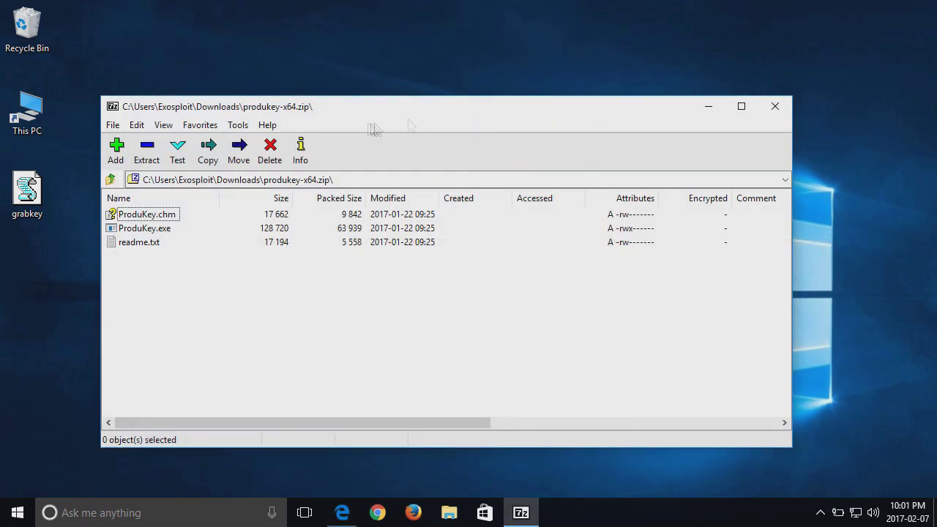
{"action": "left_click_drag", "start_coordinate": [439, 106], "coordinate": [564, 113]}
{"action": "left_click_drag", "start_coordinate": [270, 235], "coordinate": [186, 194]}
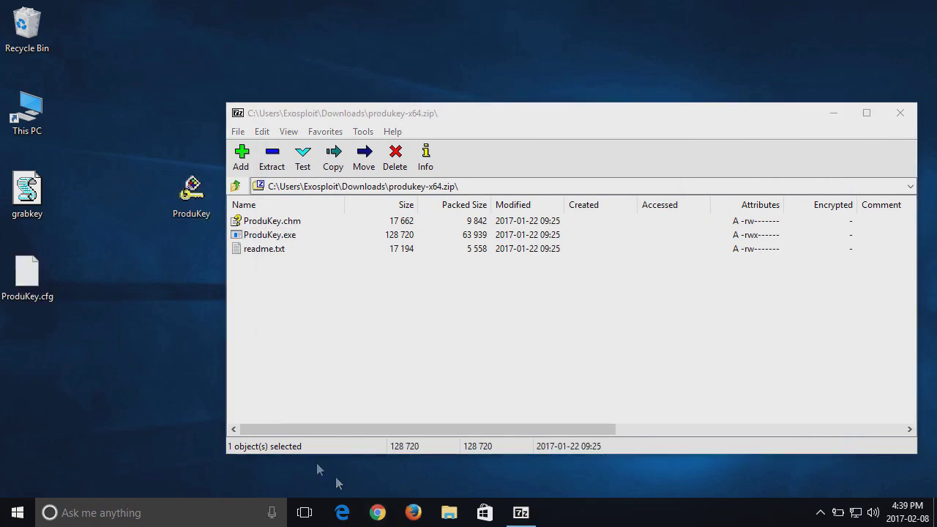
Examine the contents of Local Disk (F:) through This PC to check for a Windows installation, and close the window.
{"action": "double_click", "coordinate": [42, 129]}
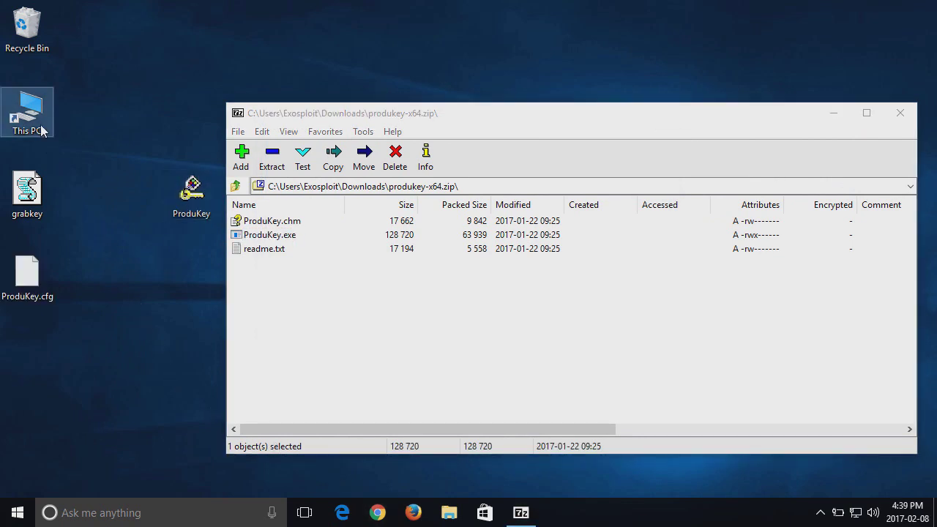
{"action": "left_click", "coordinate": [716, 333]}
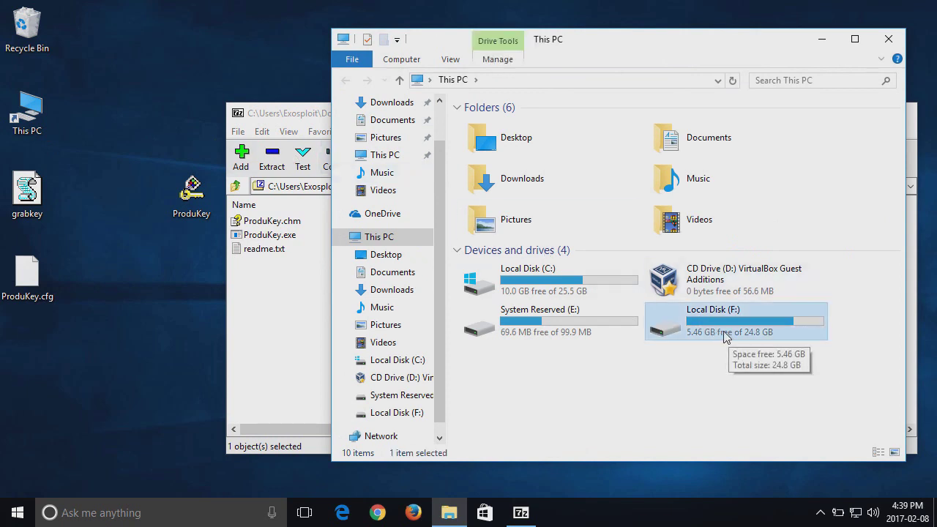
{"action": "double_click", "coordinate": [718, 330]}
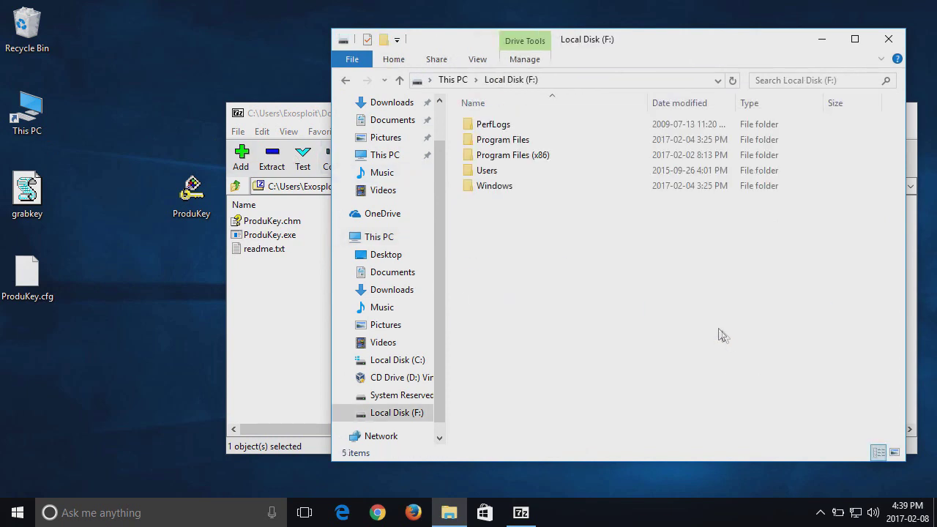
{"action": "left_click", "coordinate": [887, 44]}
Run ProduKey from the desktop as administrator, allow it to make changes, and clear the selection in its product list.
{"action": "right_click", "coordinate": [212, 195]}
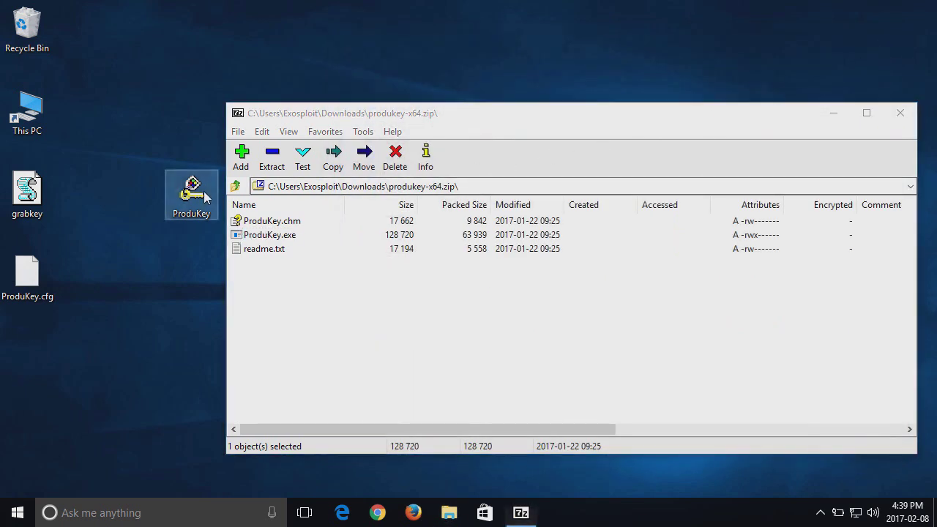
{"action": "left_click", "coordinate": [257, 218]}
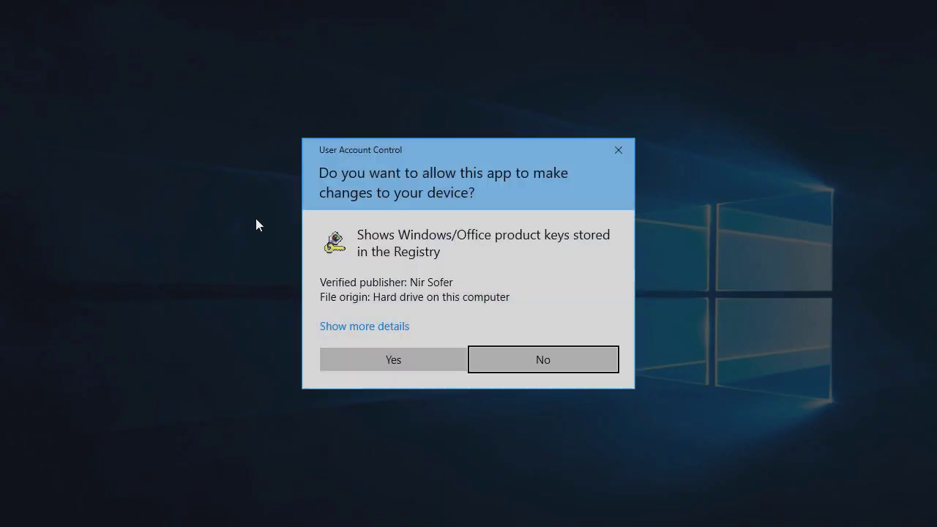
{"action": "left_click", "coordinate": [421, 364]}
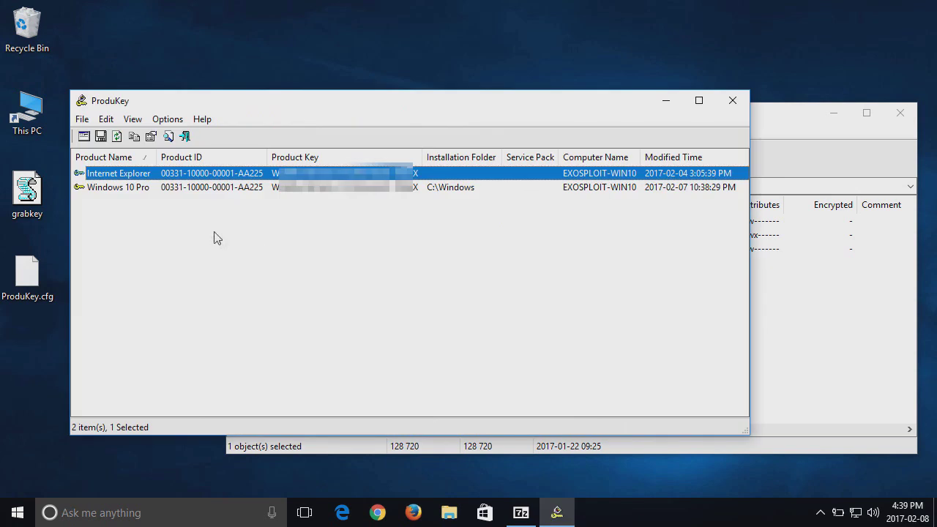
{"action": "left_click", "coordinate": [150, 203]}
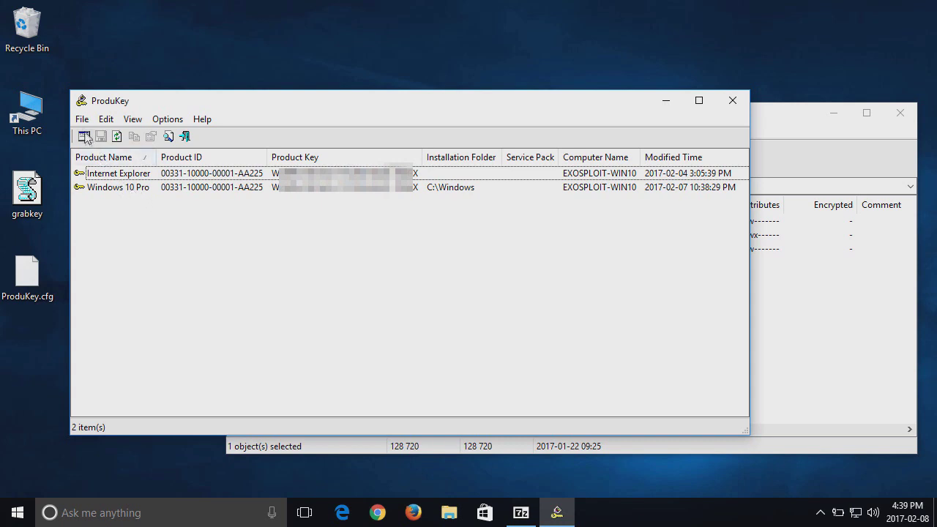
Set ProduKey's source to load the product keys from an external Software Registry hive.
{"action": "left_click", "coordinate": [83, 126]}
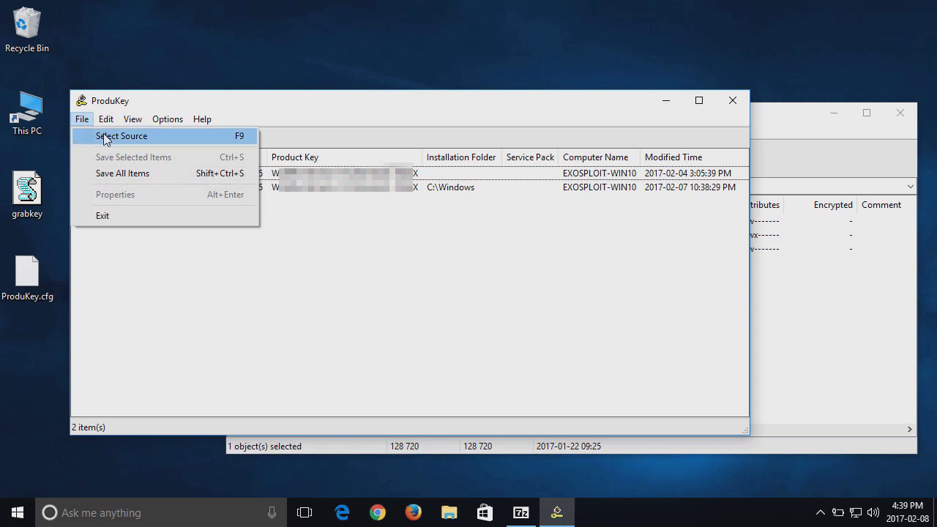
{"action": "left_click", "coordinate": [106, 136]}
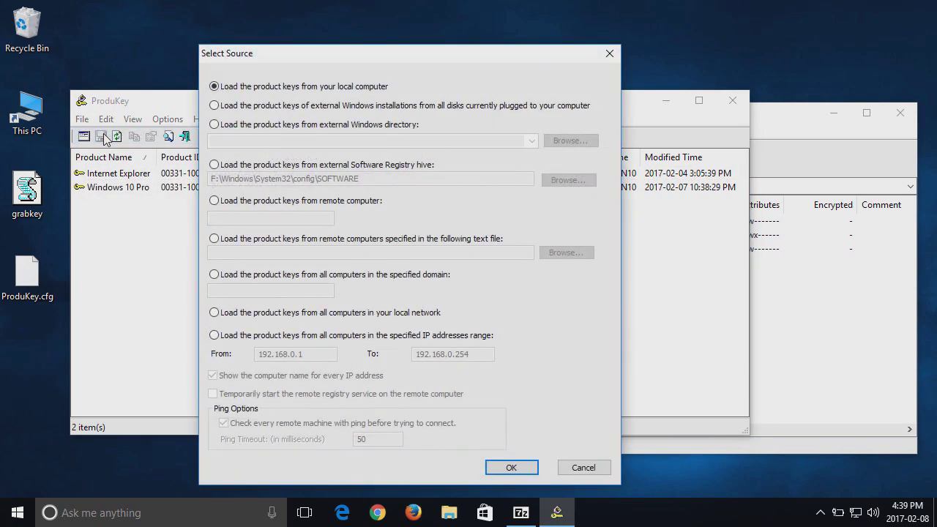
{"action": "left_click", "coordinate": [213, 165]}
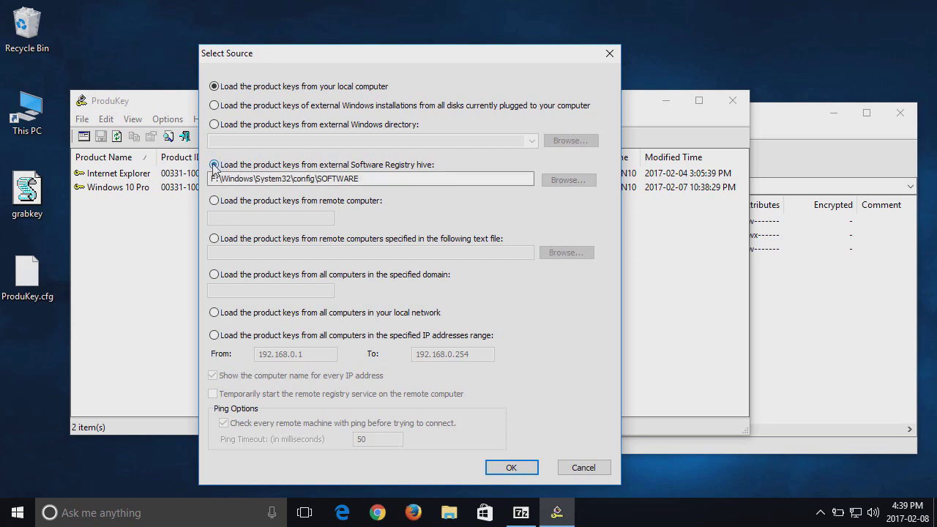
{"action": "left_click", "coordinate": [384, 179]}
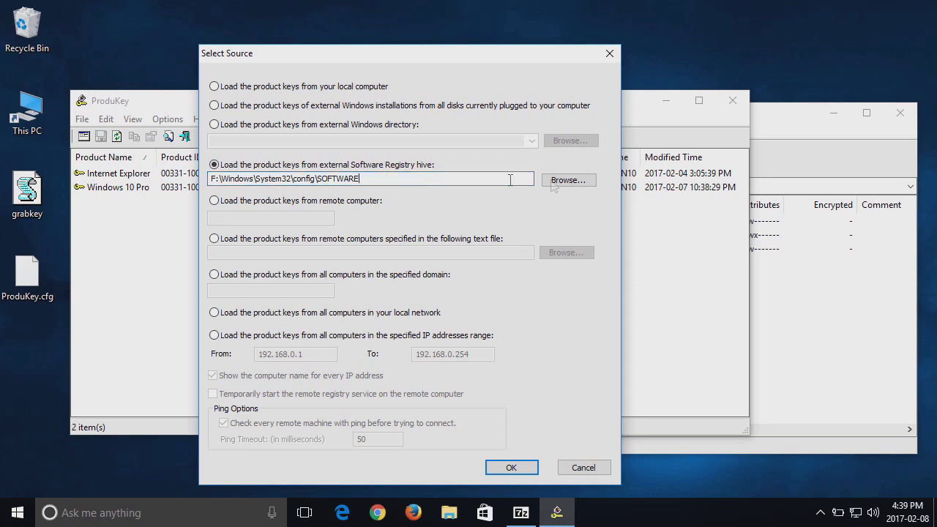
Browse to F:\Windows\System32\config, choose the SOFTWARE file as the registry hive, and load its product keys.
{"action": "left_click", "coordinate": [558, 181]}
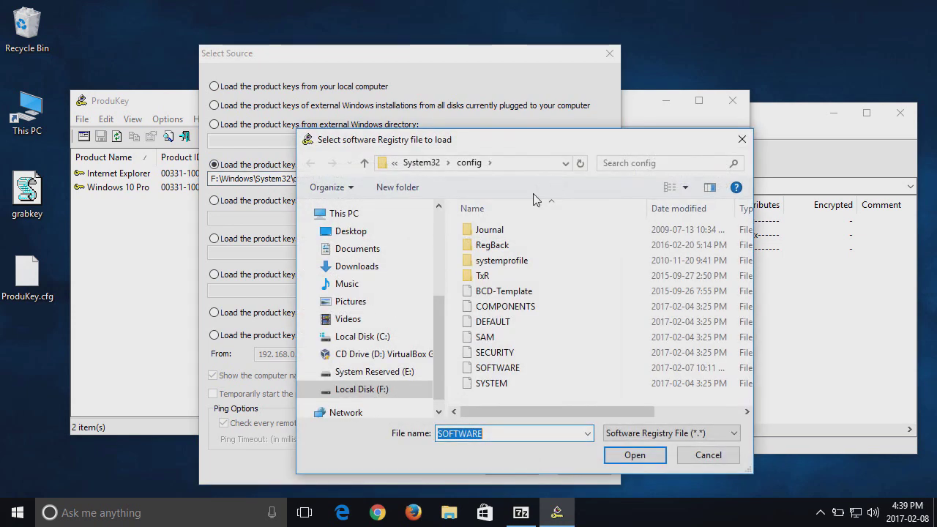
{"action": "left_click", "coordinate": [361, 388]}
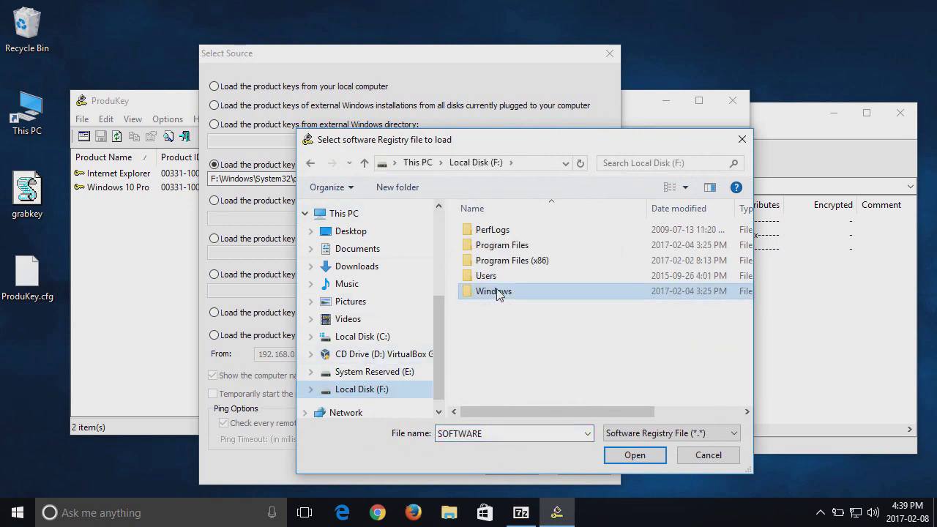
{"action": "double_click", "coordinate": [495, 292]}
{"action": "scroll", "coordinate": [537, 335], "scroll_direction": "down", "scroll_amount": 7}
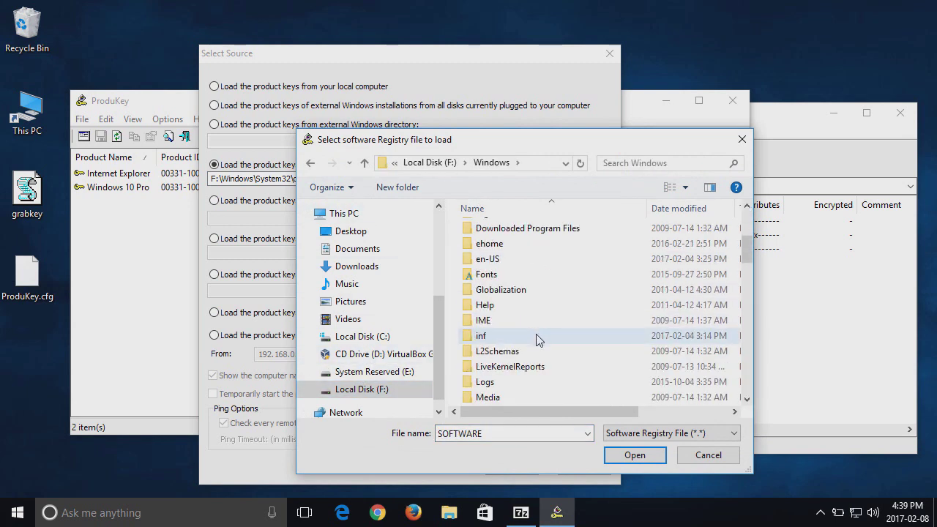
{"action": "scroll", "coordinate": [537, 337], "scroll_direction": "down", "scroll_amount": 5}
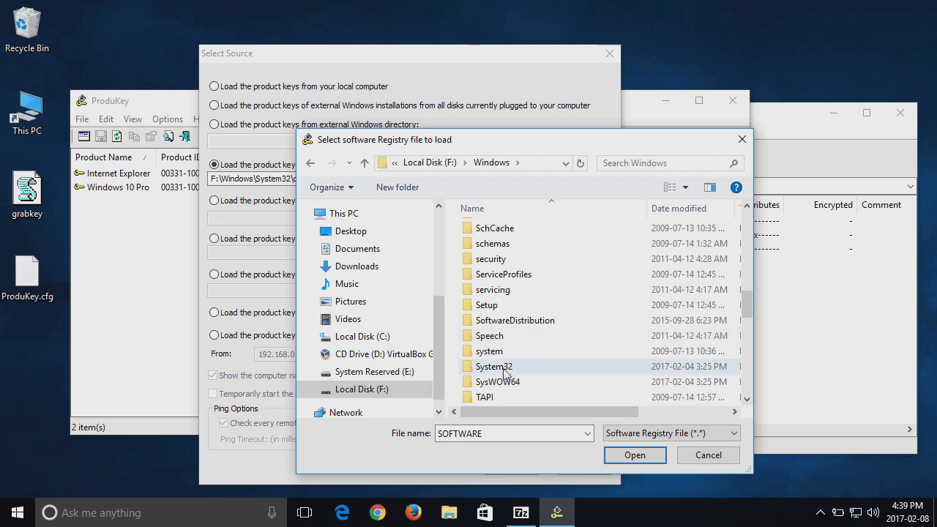
{"action": "left_click", "coordinate": [504, 369]}
{"action": "double_click", "coordinate": [504, 368]}
{"action": "scroll", "coordinate": [545, 351], "scroll_direction": "down", "scroll_amount": 2}
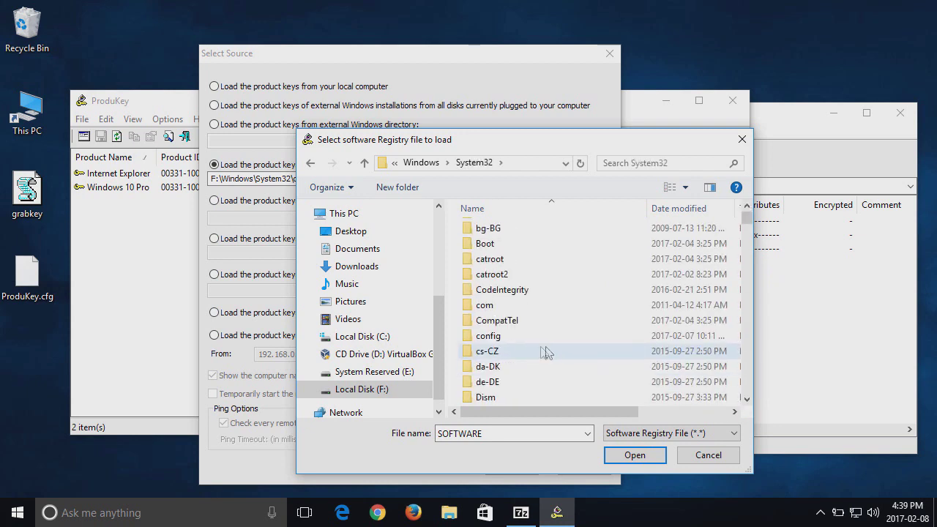
{"action": "left_click", "coordinate": [501, 338]}
{"action": "double_click", "coordinate": [502, 338]}
{"action": "double_click", "coordinate": [498, 366]}
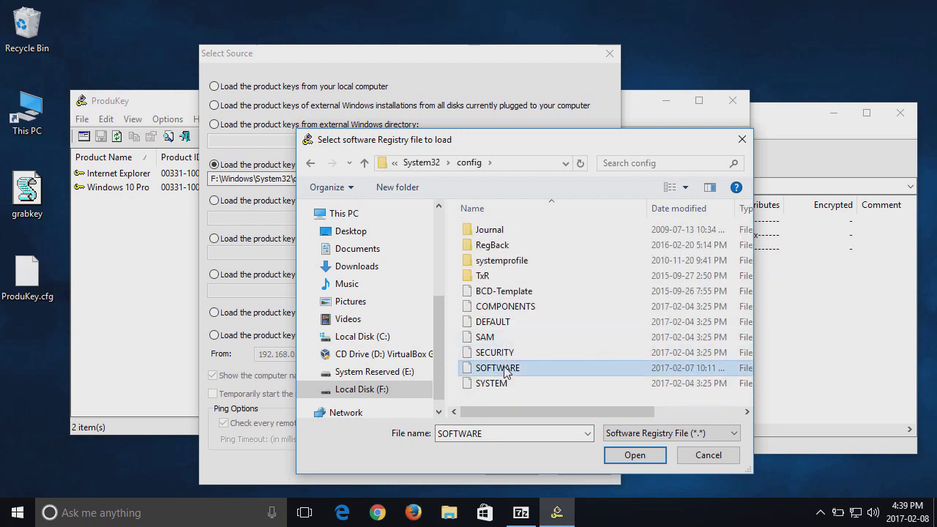
{"action": "left_click", "coordinate": [511, 467]}
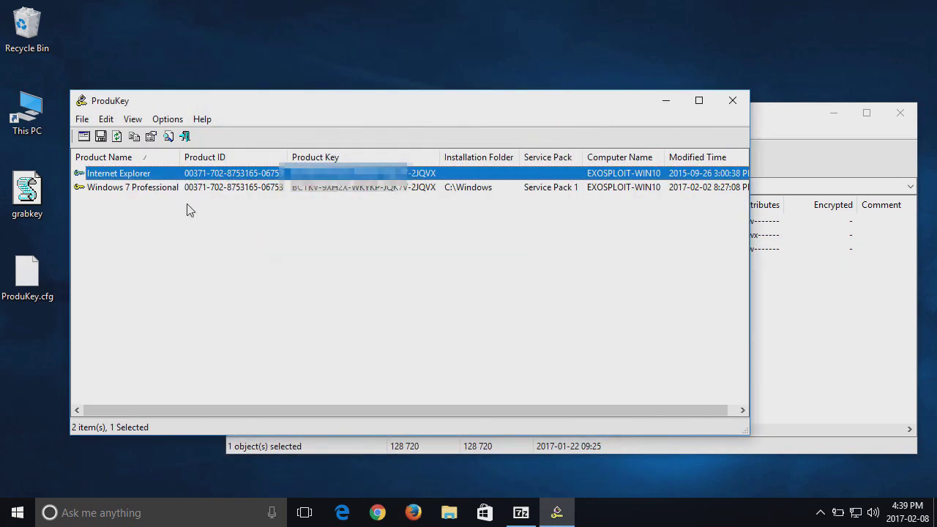
Select the Windows 7 Professional entry to view its product key, and close ProduKey and the produkey-x64.zip archive window.
{"action": "left_click", "coordinate": [169, 189]}
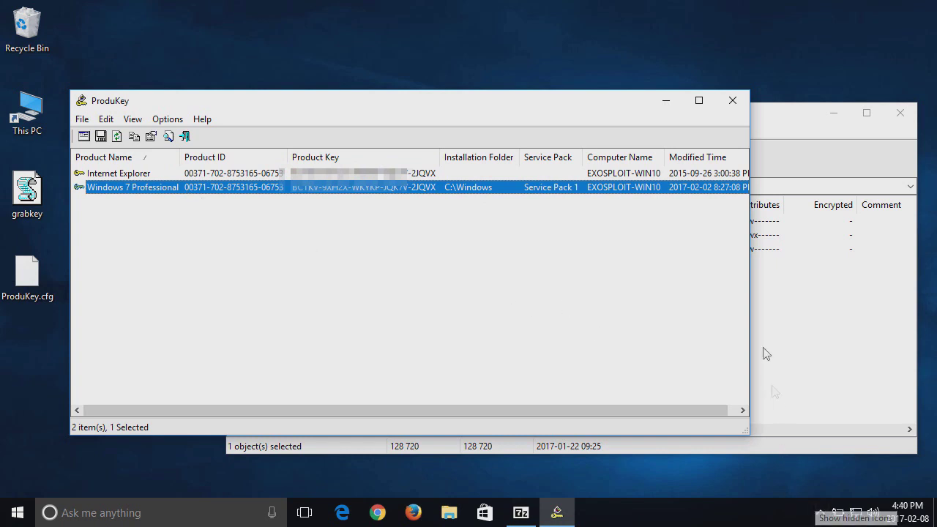
{"action": "left_click", "coordinate": [733, 100]}
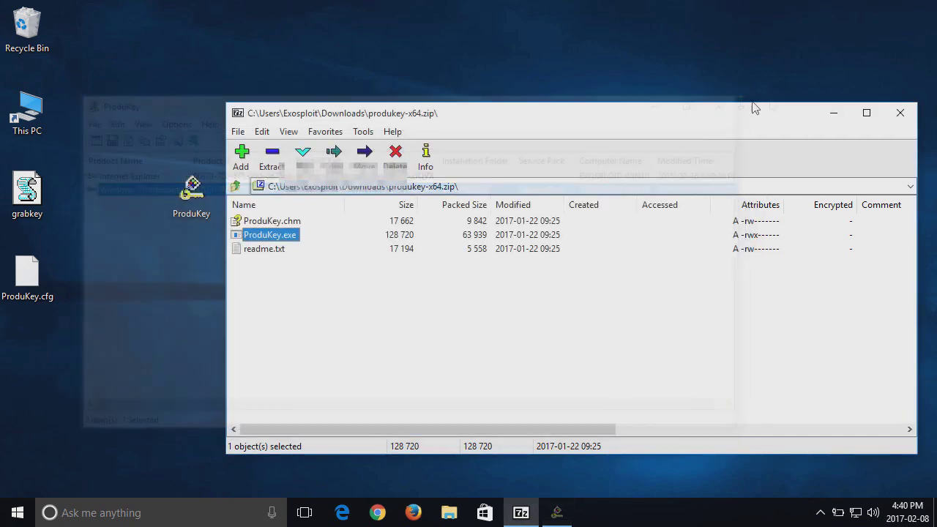
{"action": "left_click", "coordinate": [899, 112]}
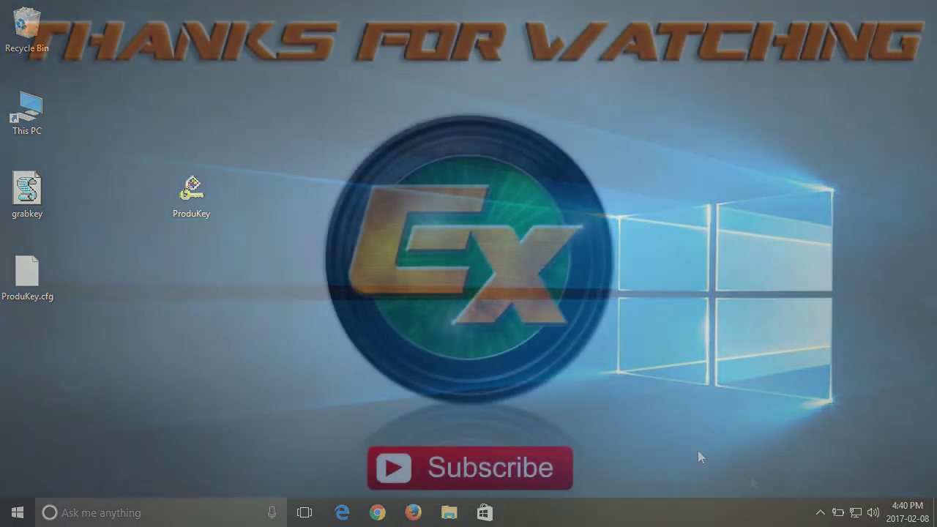